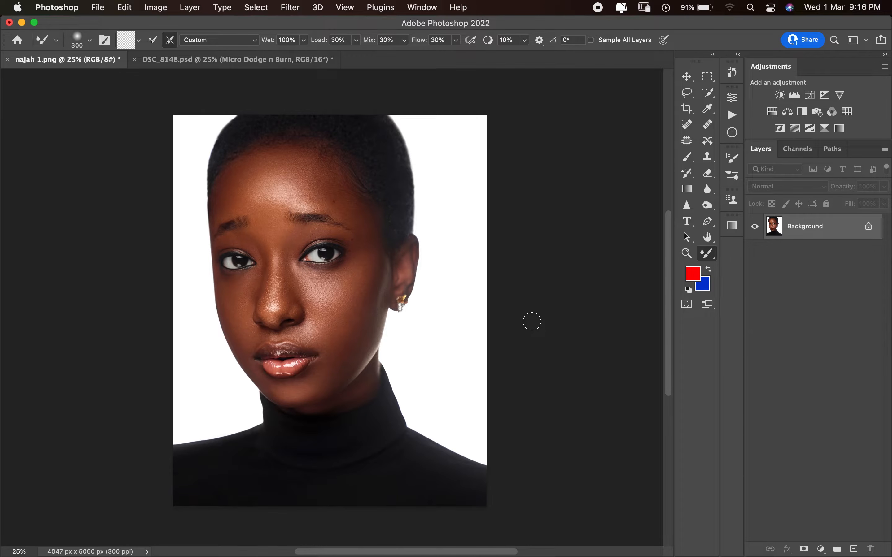
key("bracketleft")
key("bracketleft")
key("bracketleft")
key("bracketleft")
key("bracketleft")
key("bracketleft")
key("bracketleft")
key("bracketleft")
key("bracketleft")
key("bracketleft")
key("bracketleft")
mouse_move(290, 179)
left_mouse_down()
mouse_move(279, 192)
mouse_move(303, 171)
mouse_move(263, 189)
mouse_move(299, 168)
mouse_move(290, 197)
left_mouse_up()
With the Brush tool, circle the highlights on the forehead and cheek in red and the neighbouring darker areas in blue.
left_click(686, 157)
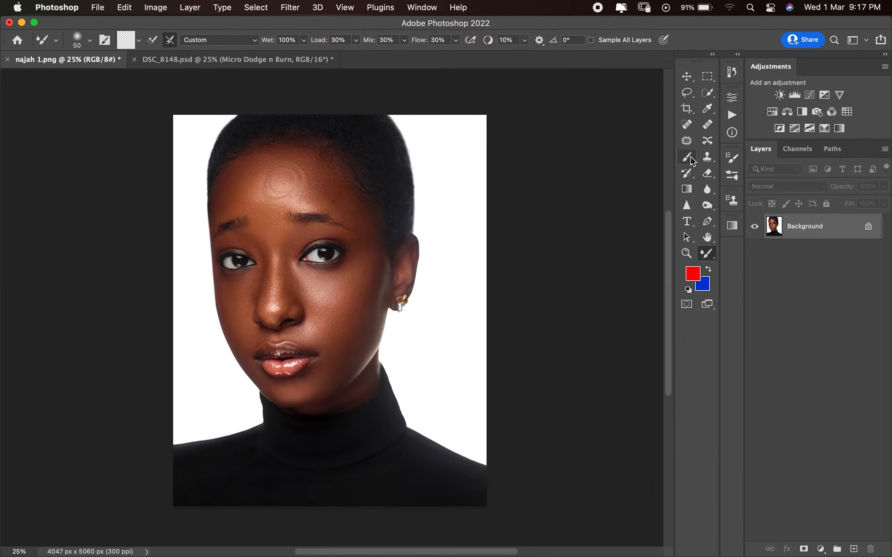
key("bracketleft")
mouse_move(293, 174)
left_mouse_down()
mouse_move(296, 203)
mouse_move(253, 196)
left_mouse_up()
key("x")
mouse_move(329, 185)
left_mouse_down()
mouse_move(348, 208)
mouse_move(317, 188)
left_mouse_up()
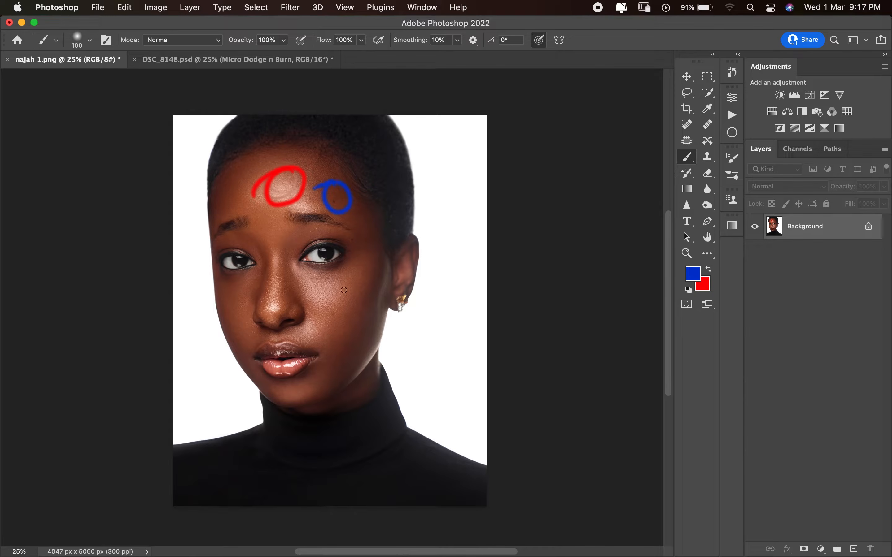
key("x")
mouse_move(322, 283)
left_mouse_down()
mouse_move(317, 311)
mouse_move(303, 294)
mouse_move(308, 333)
left_mouse_up()
key("x")
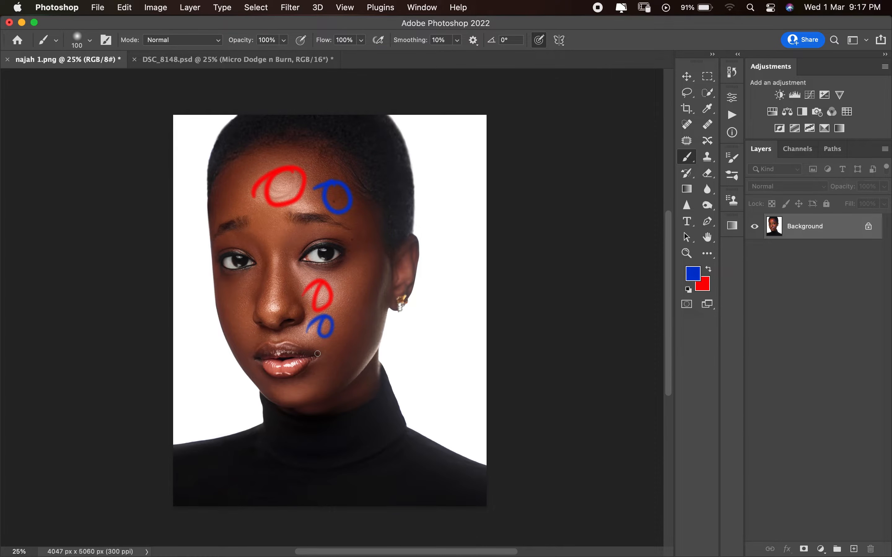
Undo the red and blue marker circles painted on the face.
key("super+z")
key("super+z")
key("super+z")
key("super+z")
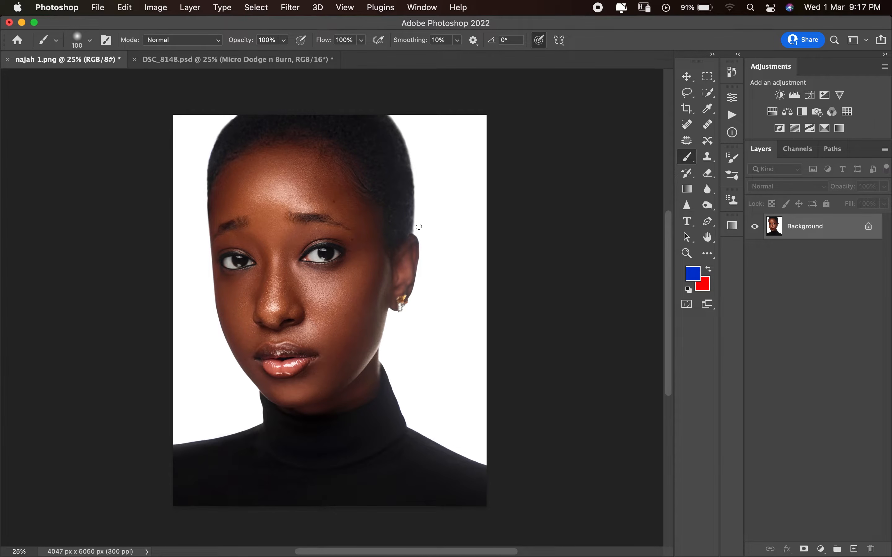
Add a Curves adjustment layer above the background and brighten the midtones with a point at input 105, output 148.
left_click(810, 95)
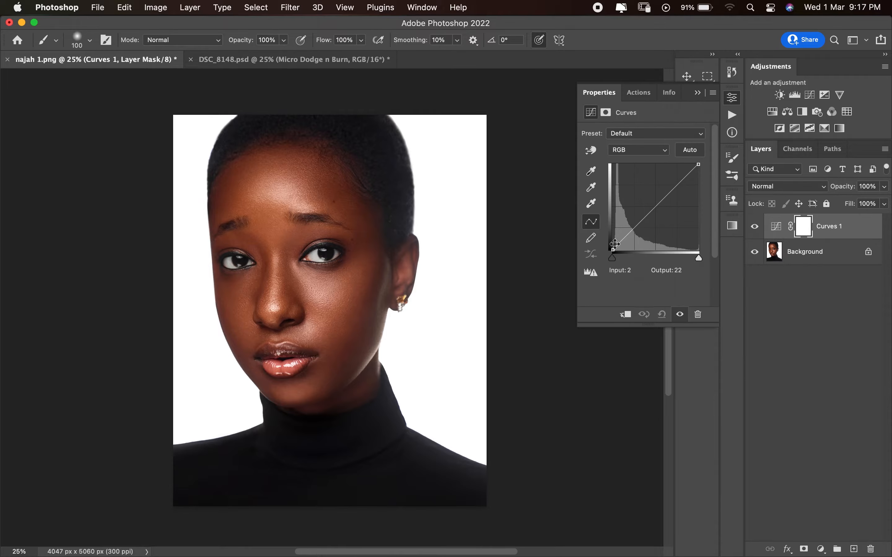
left_click_drag(652, 207, 648, 201)
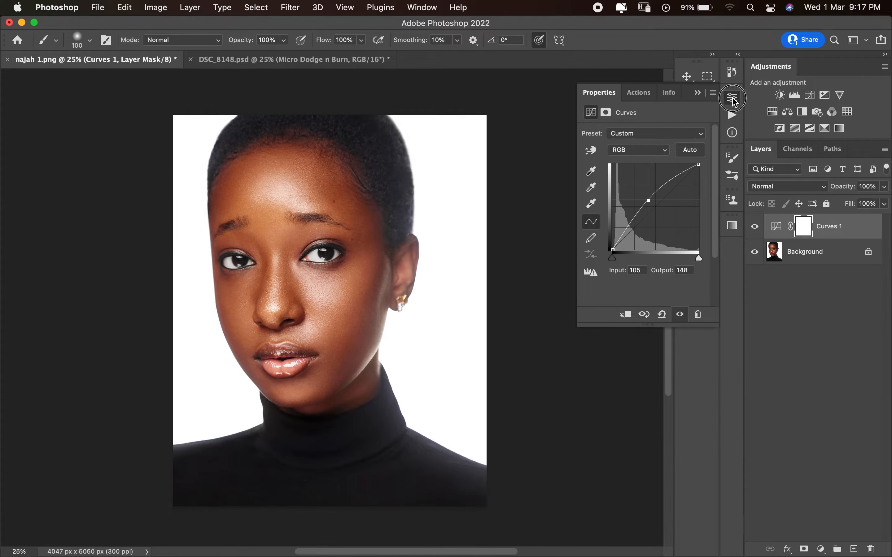
left_click(733, 97)
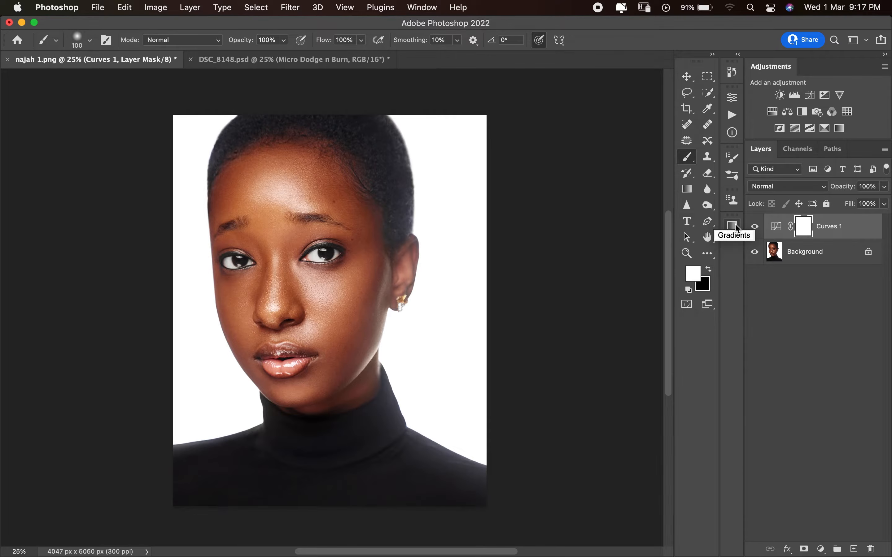
Invert the brightening Curves layer's mask to black and rename the layer Dodge.
key("super+i")
left_click(826, 237)
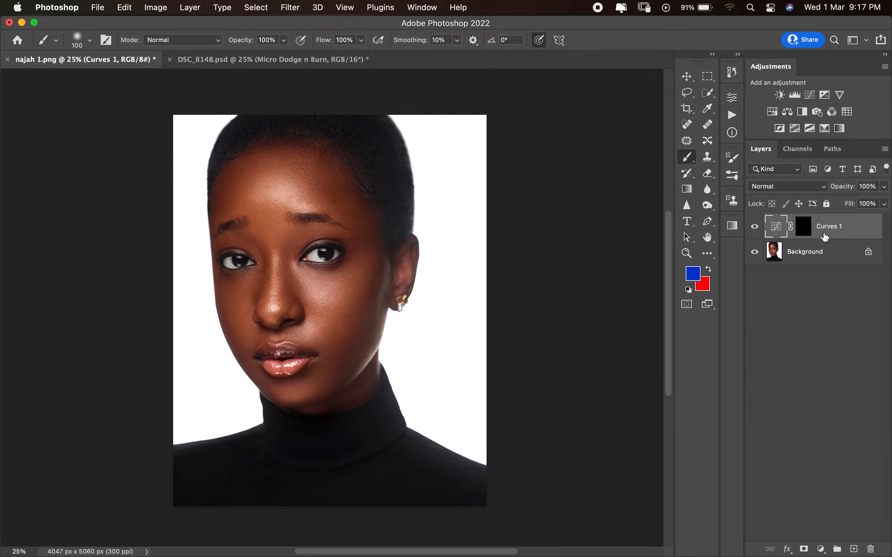
double_click(830, 225)
type("Dodge")
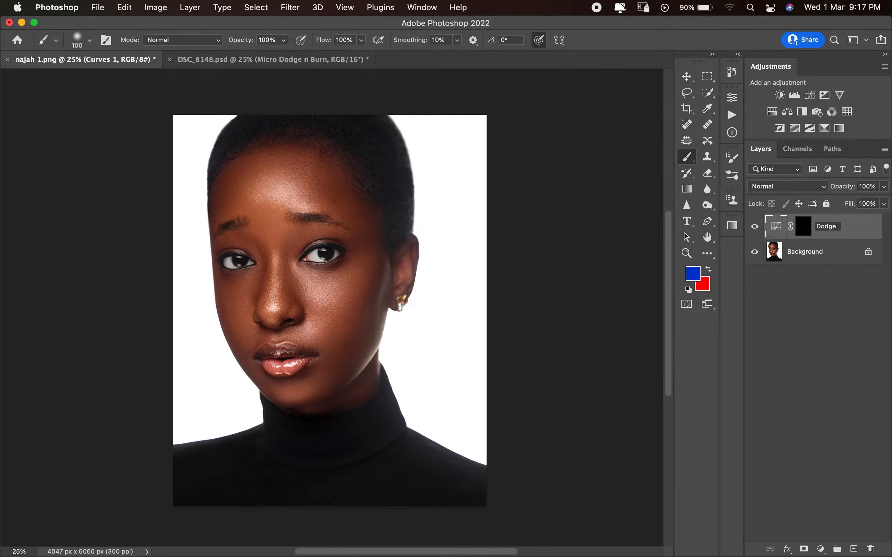
key("Return")
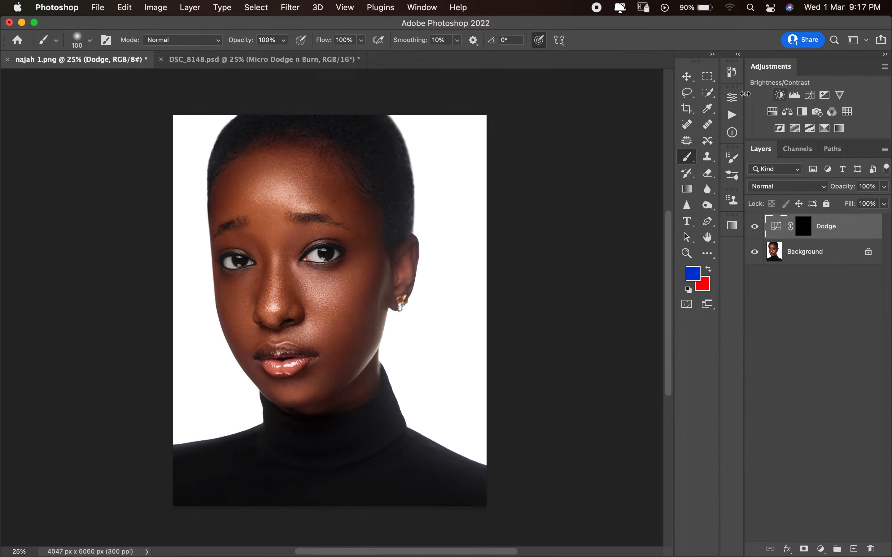
Add a second Curves adjustment above Dodge and pull its midtones down to darken the portrait.
left_click(810, 95)
left_click_drag(655, 190, 658, 198)
left_click(733, 98)
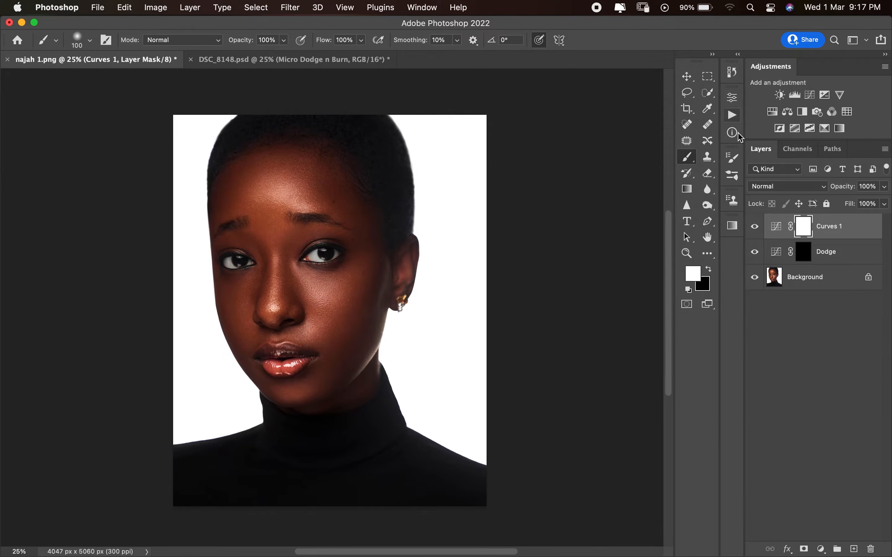
Rename the darkening Curves layer Burn and invert its mask to black.
double_click(832, 226)
type("Burn")
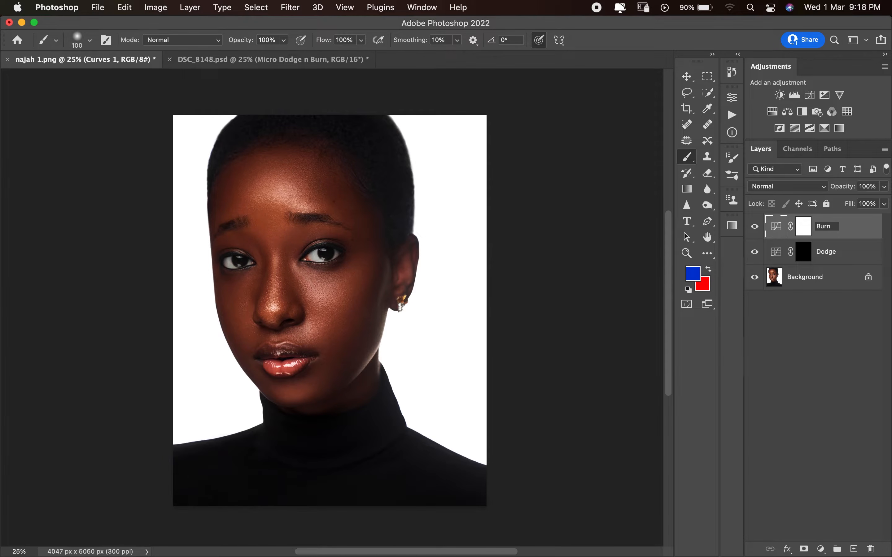
key("Return")
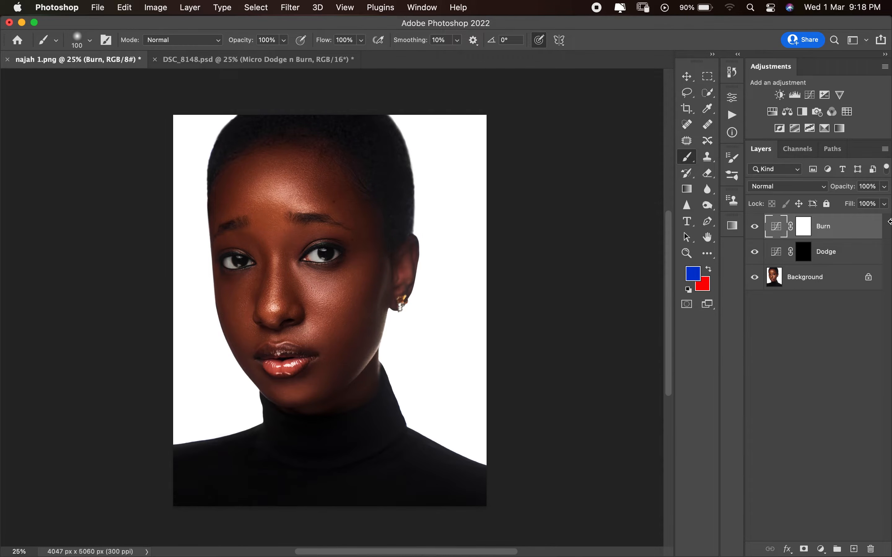
left_click(802, 227)
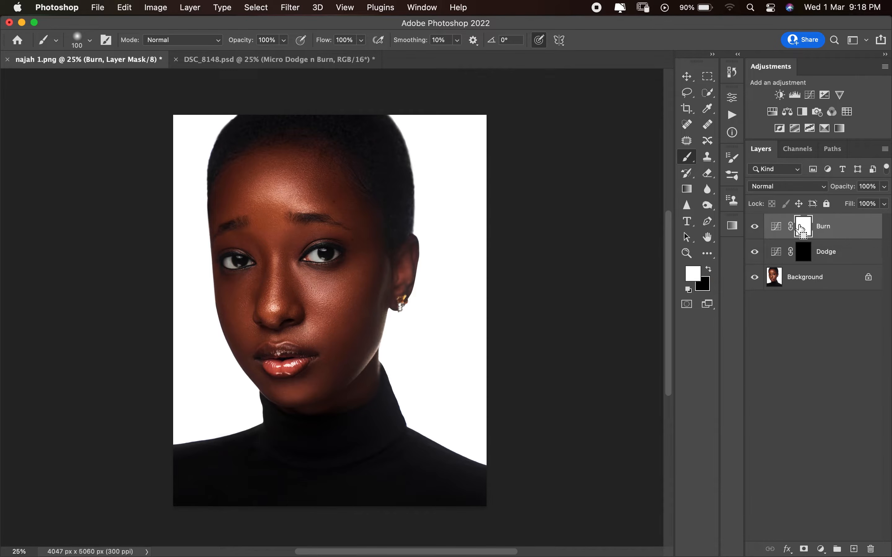
key("super+i")
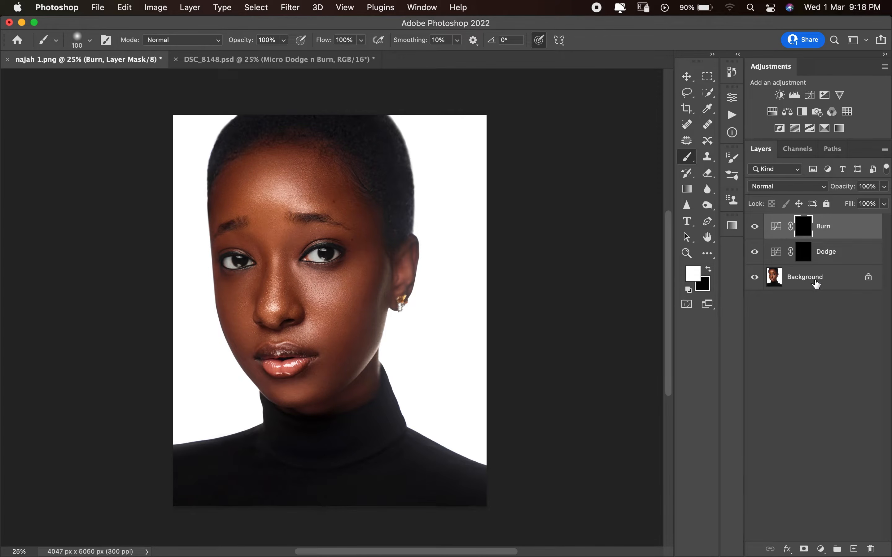
Group the Burn and Dodge layers and name the group DnB.
left_click(842, 252, "shift")
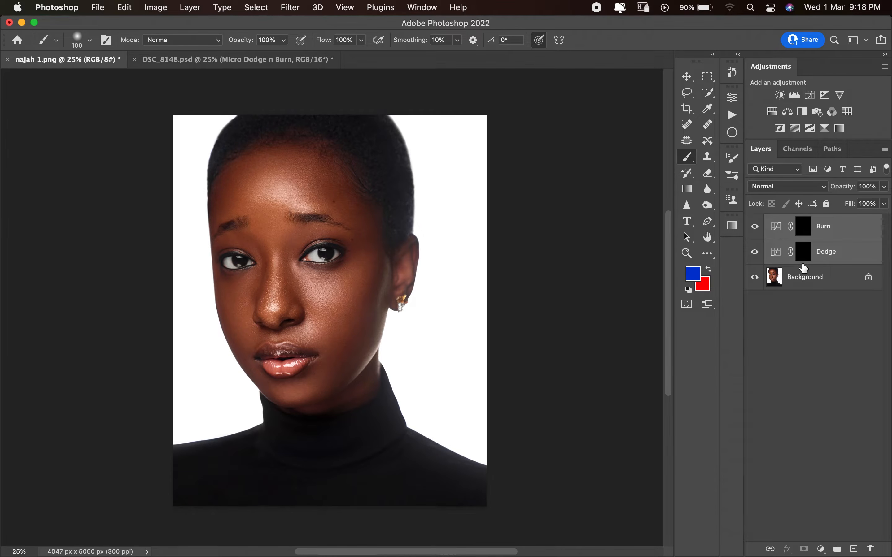
key("super+g")
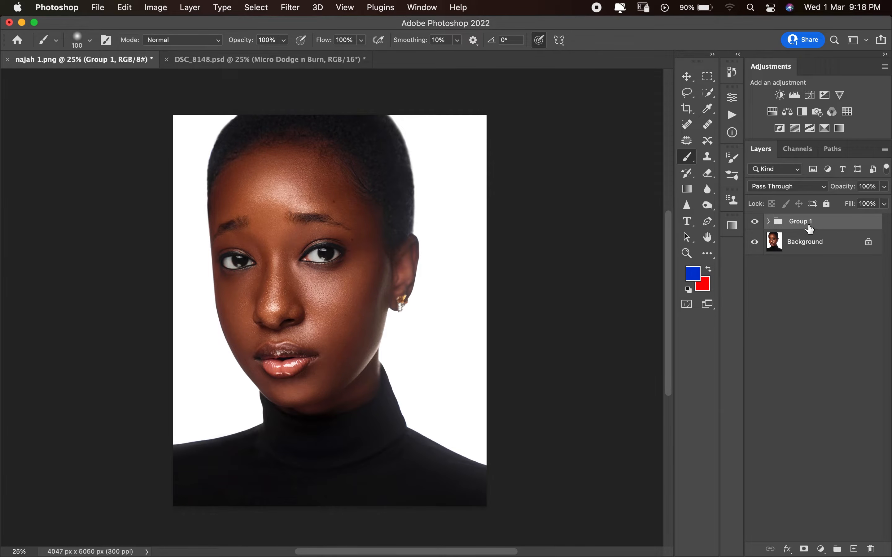
double_click(797, 221)
type("DnB")
key("Return")
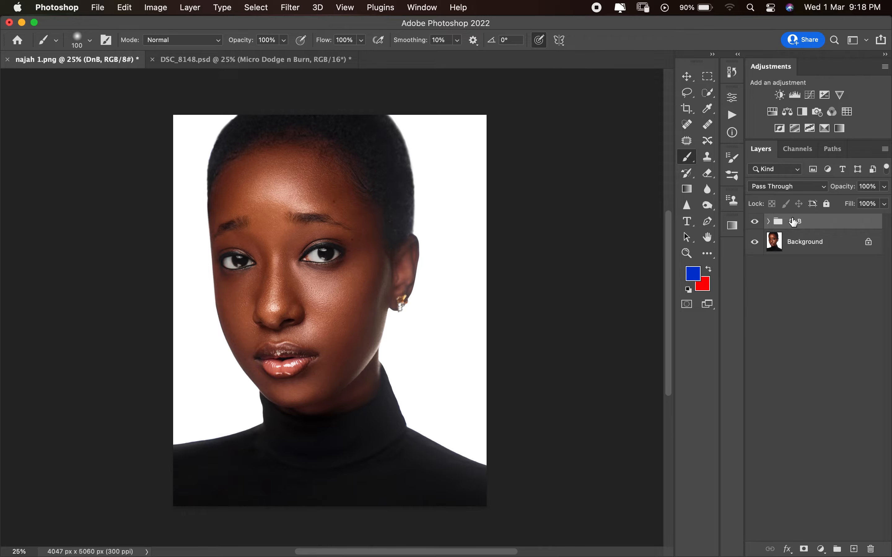
Target the Dodge layer's mask inside the DnB group and set the brush to 2% flow and size 70.
left_click(770, 222)
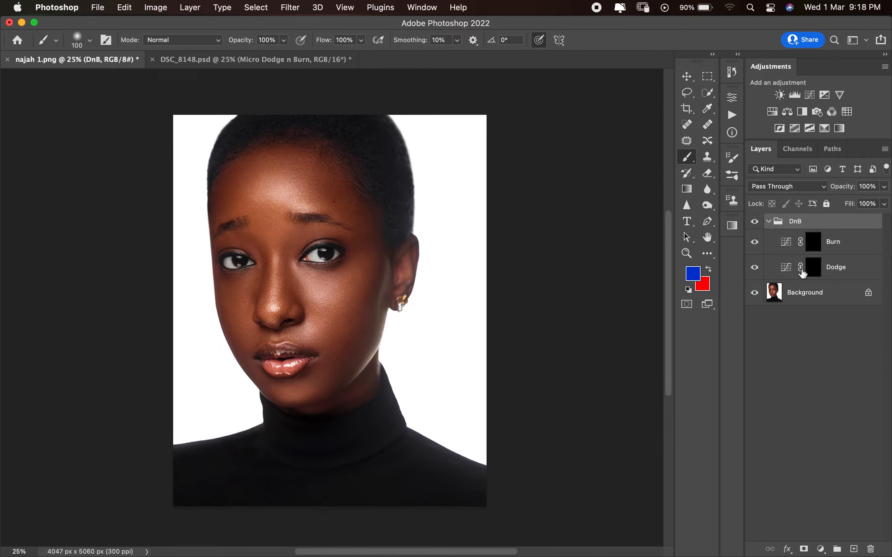
left_click(811, 269)
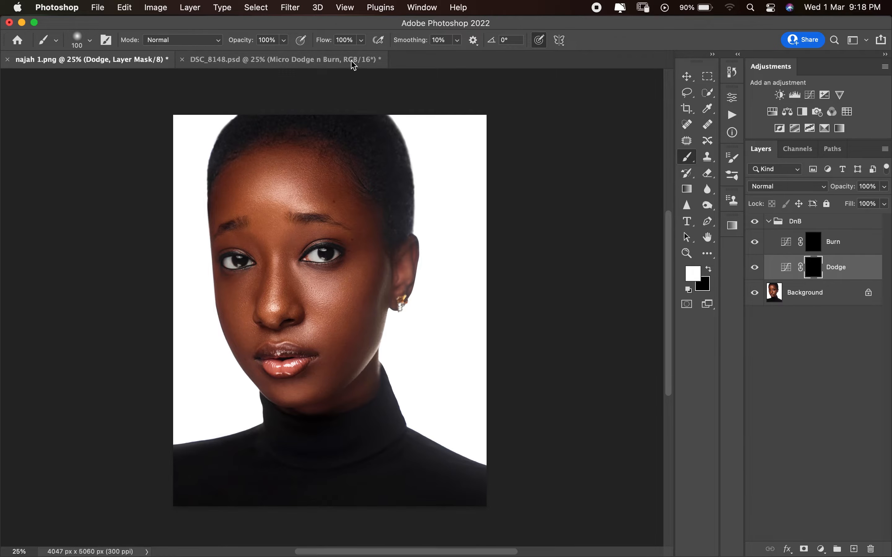
left_click(337, 40)
double_click(345, 40)
type("2")
key("Return")
key("bracketleft")
key("bracketleft")
key("bracketleft")
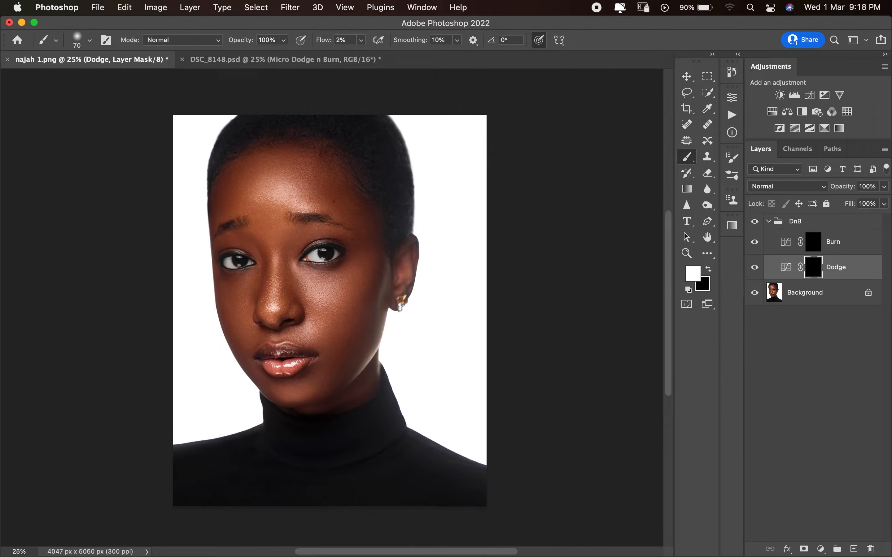
Collapse the DnB group and add a Hue/Saturation adjustment above it with saturation at -100.
left_click(768, 221)
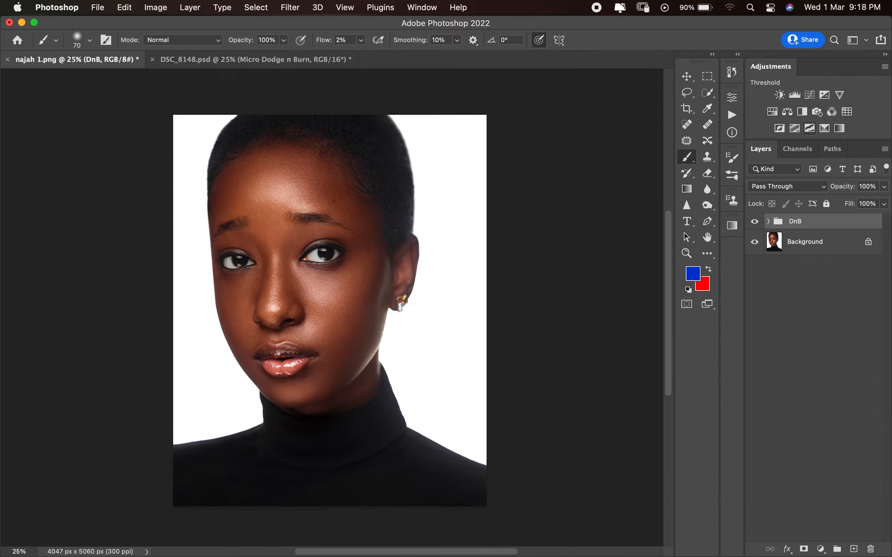
left_click(772, 112)
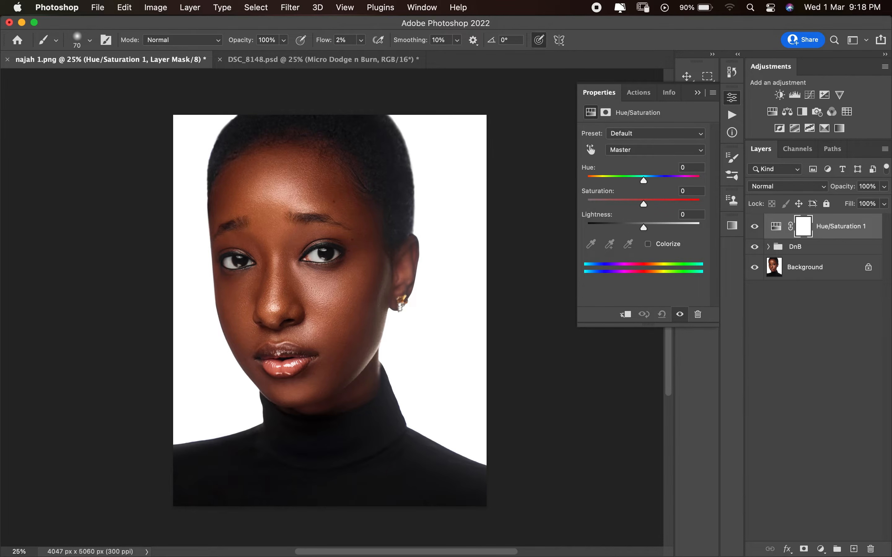
left_click_drag(643, 204, 586, 203)
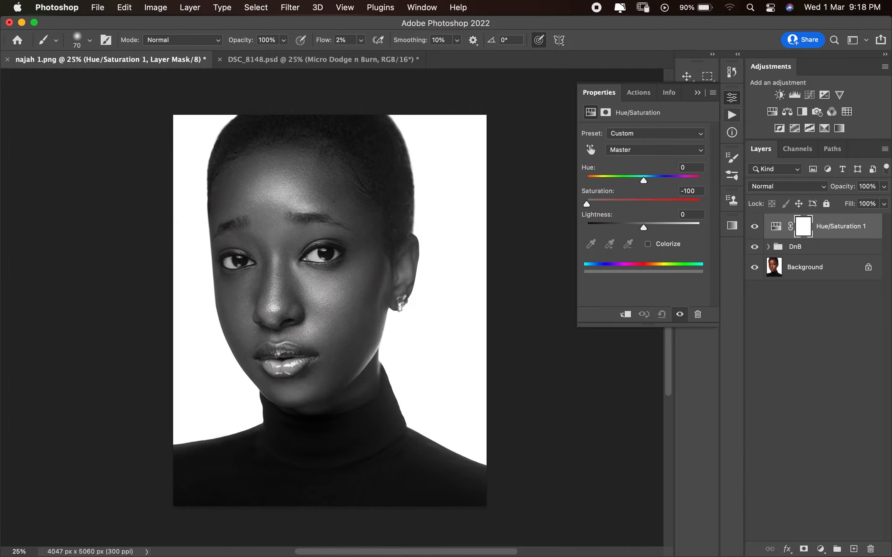
left_click(733, 99)
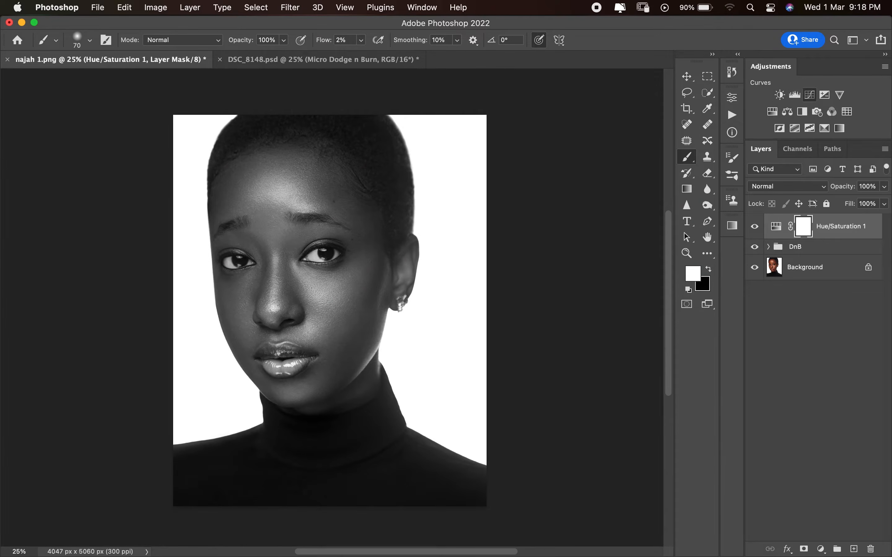
Add a Curves adjustment on top of the layer stack and lower its midtones to darken the black-and-white view.
left_click(824, 95)
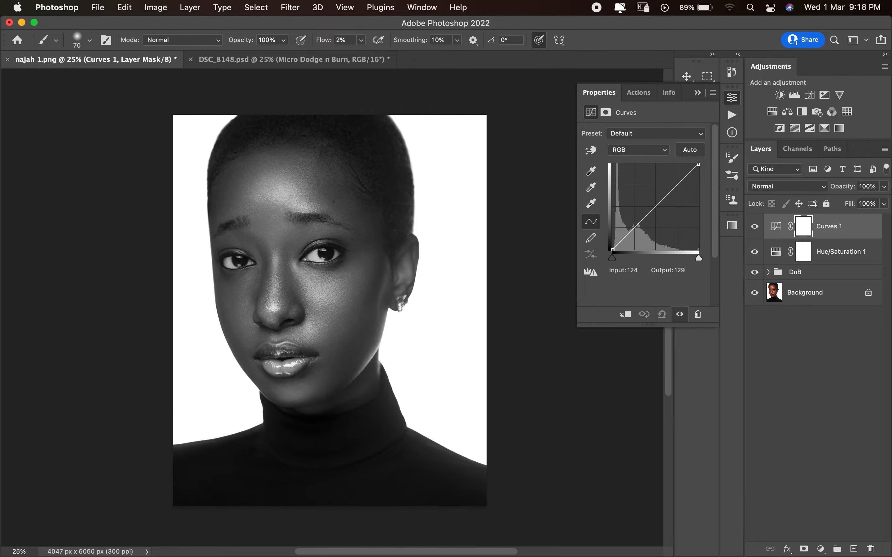
left_click_drag(655, 206, 658, 218)
left_click(731, 97)
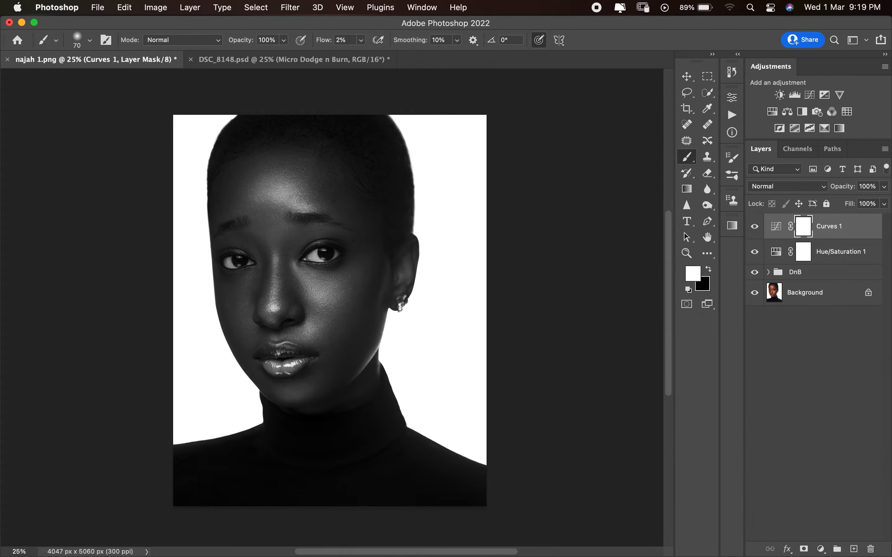
Expand the DnB group, target the Dodge layer's mask and enlarge the brush to size 100.
left_click(795, 272)
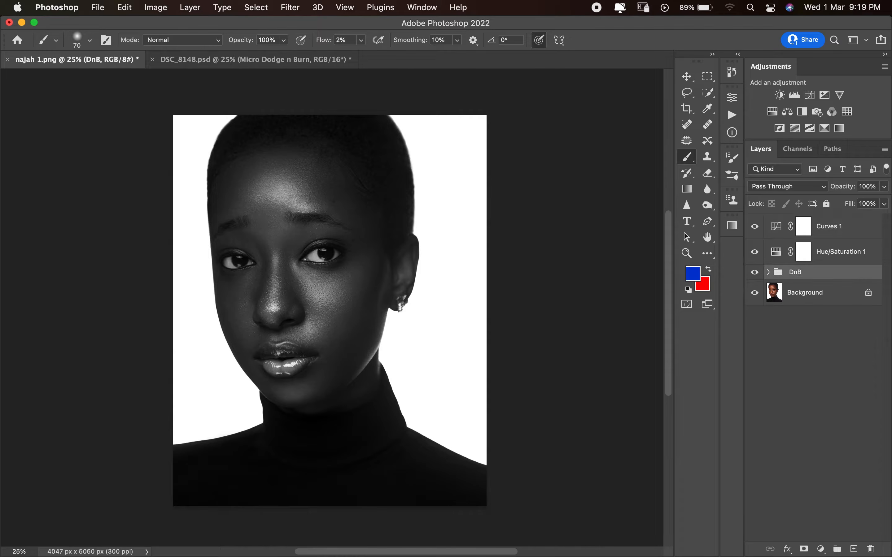
left_click(768, 272)
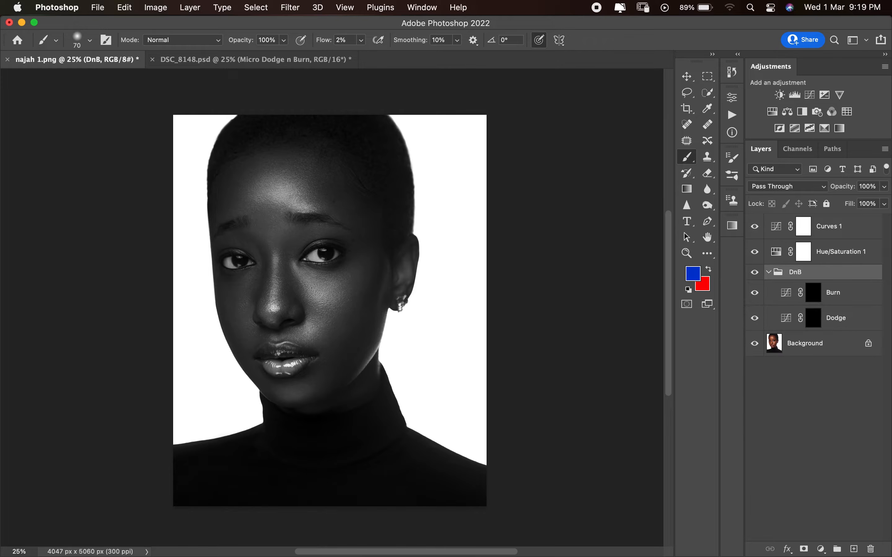
left_click(813, 318)
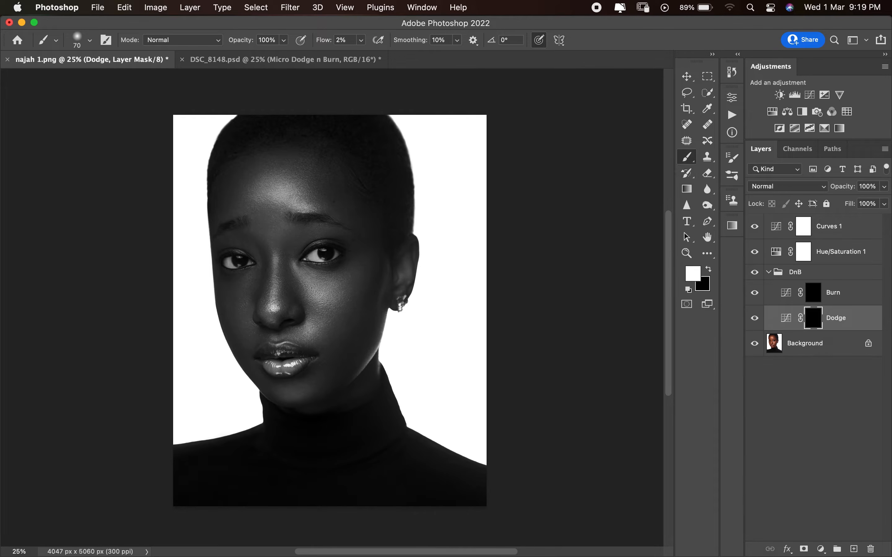
key("bracketright")
key("bracketright")
Hide the Curves 1 and Hue/Saturation 1 helper layers, keeping the Dodge mask targeted.
left_click_drag(754, 226, 754, 252)
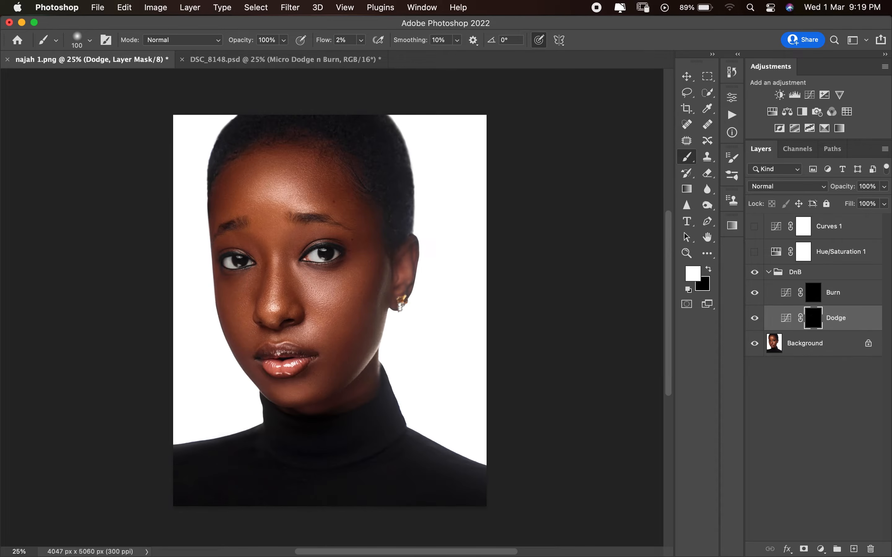
left_click(828, 226)
left_click(813, 318)
Add a Hue/Saturation adjustment with slightly reduced saturation above the Dodge layer and clip it to Dodge.
left_click(821, 550)
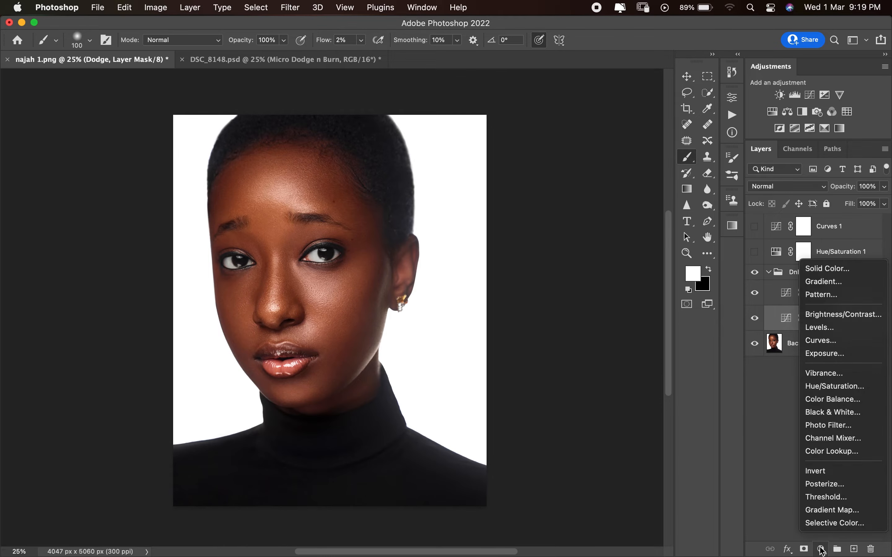
left_click(835, 385)
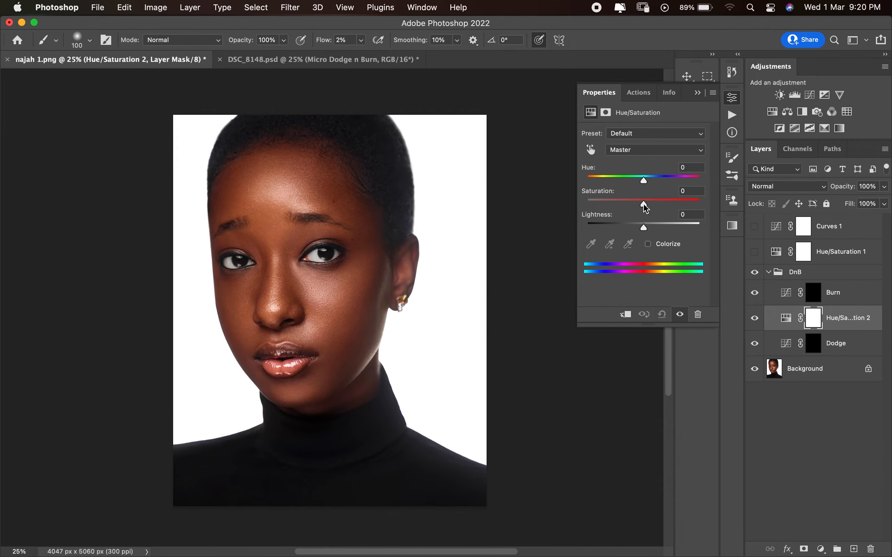
left_click_drag(644, 204, 640, 206)
left_click(732, 97)
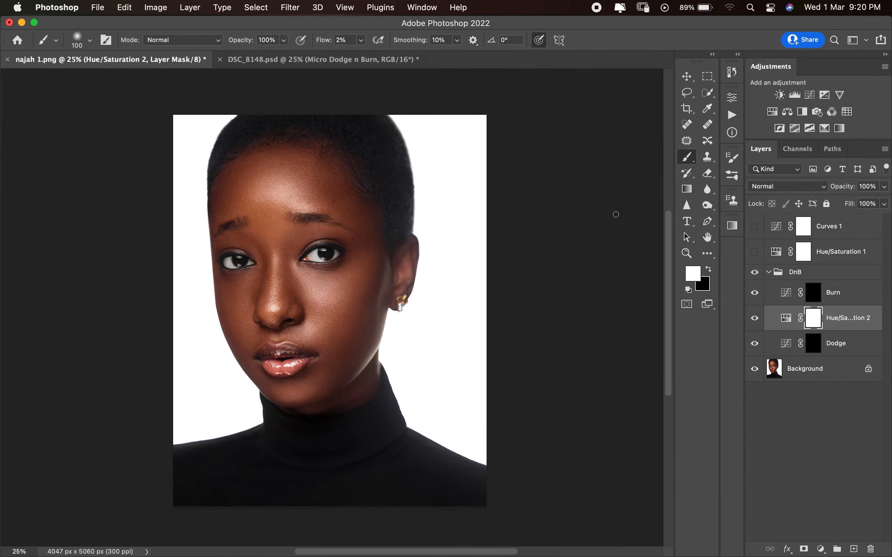
left_click_drag(815, 323, 807, 343)
left_click(813, 330, "alt")
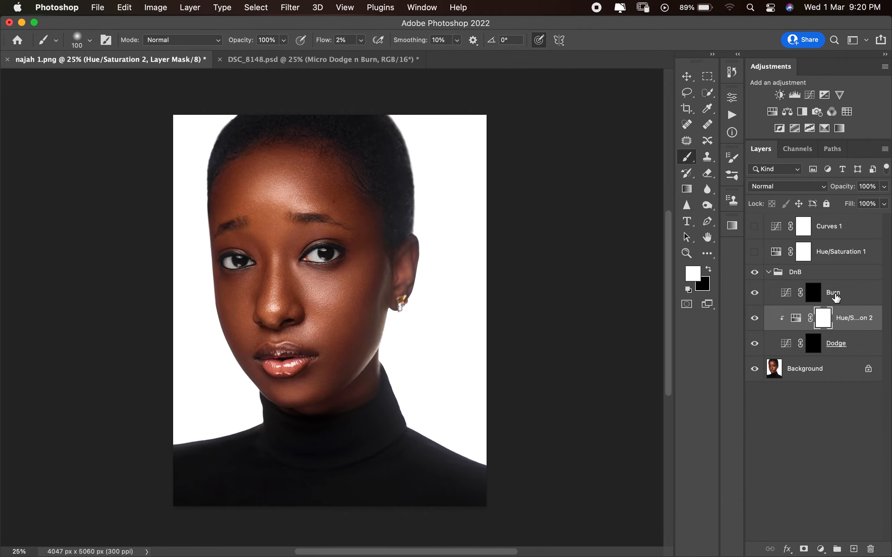
Add a Hue/Saturation adjustment with slightly increased saturation above the Burn layer, clipped to Burn, and target the Burn mask.
left_click(847, 297)
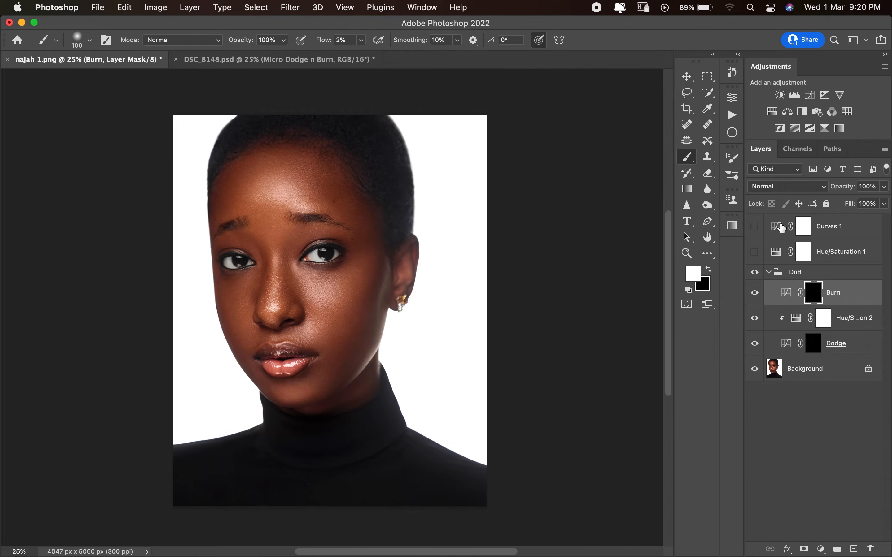
left_click(824, 549)
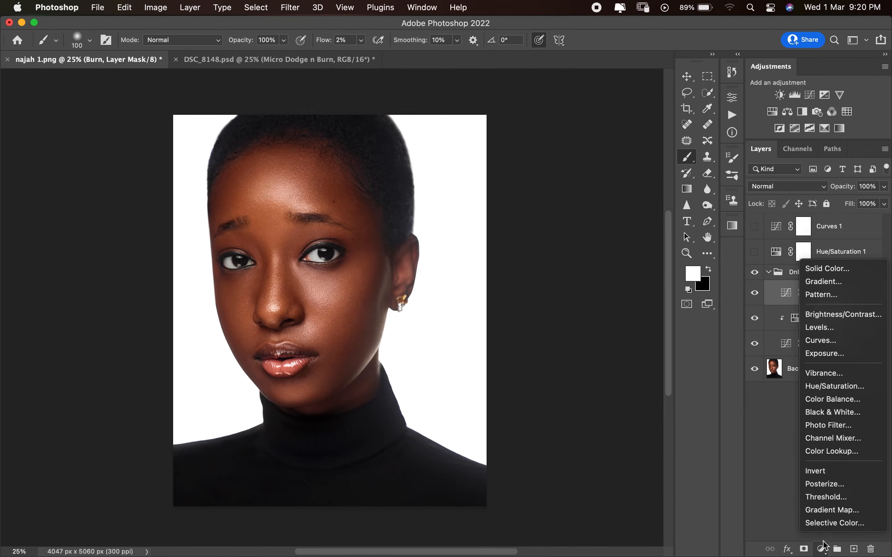
left_click(827, 387)
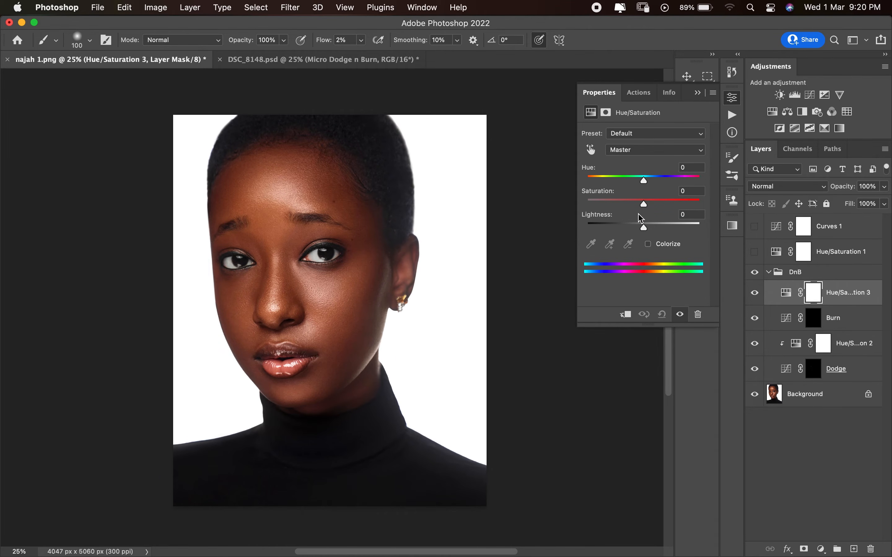
left_click_drag(646, 205, 648, 205)
left_click(733, 98)
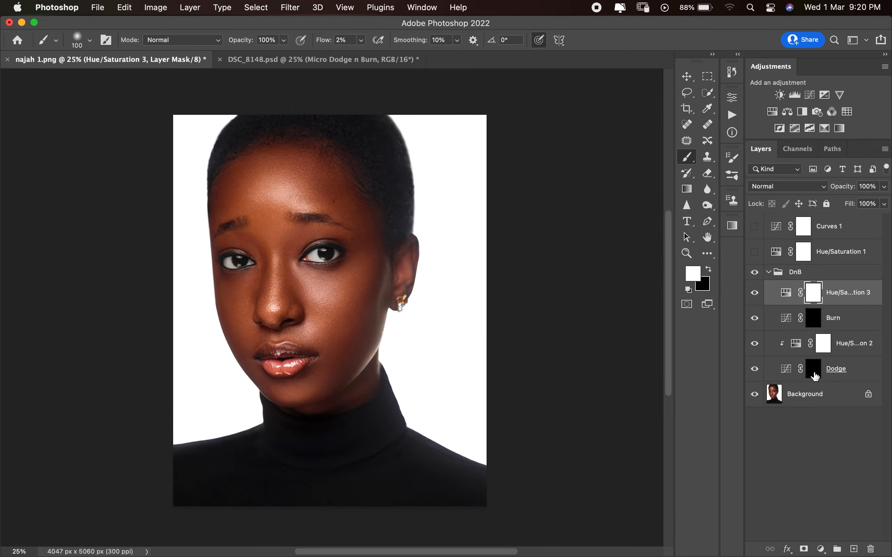
mouse_move(815, 378)
left_mouse_down()
mouse_move(806, 272)
mouse_move(823, 296)
mouse_move(817, 304)
left_mouse_up()
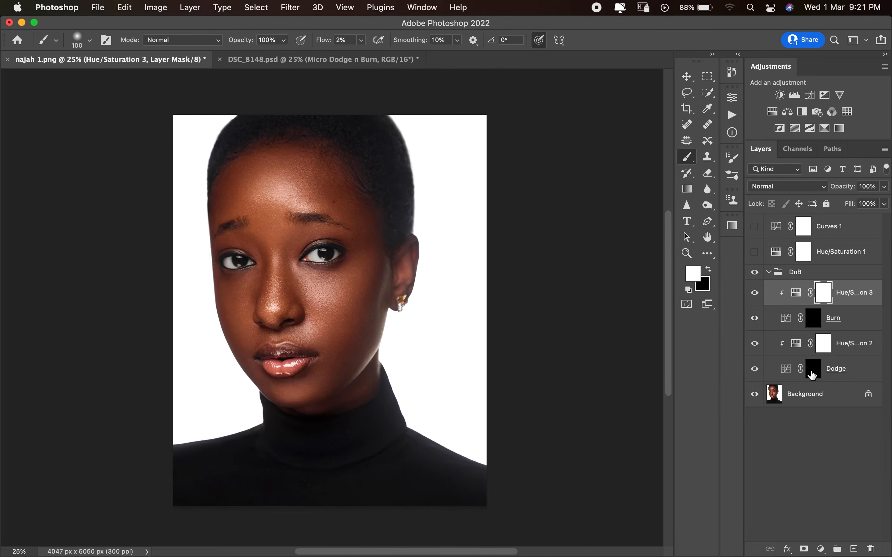
left_click(812, 374)
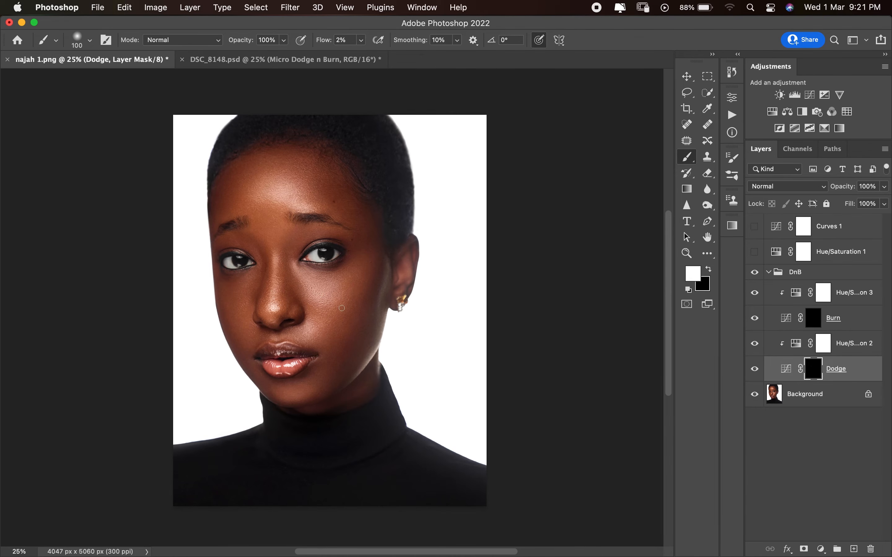
left_click(813, 326)
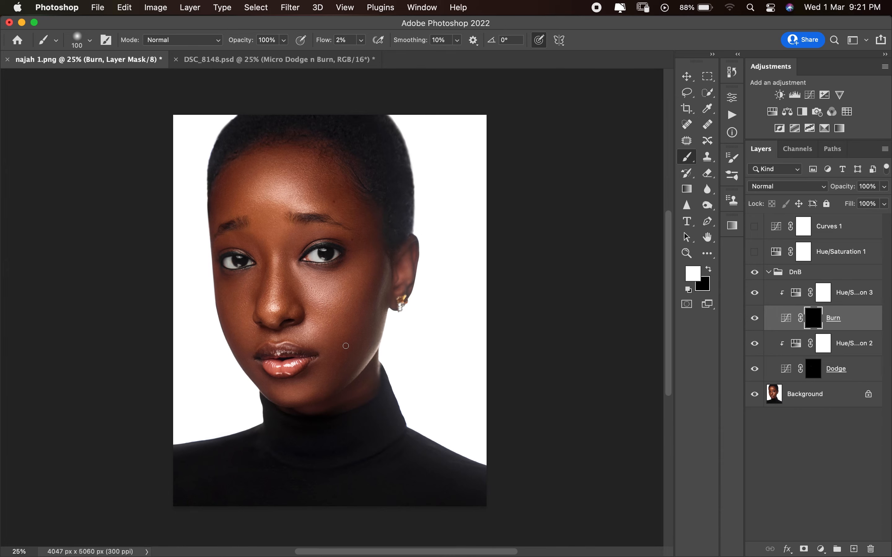
Switch to DSC_8148.psd, compare the portrait with the Micro Dodge n Burn group off and on, and expand that group.
left_click(326, 62)
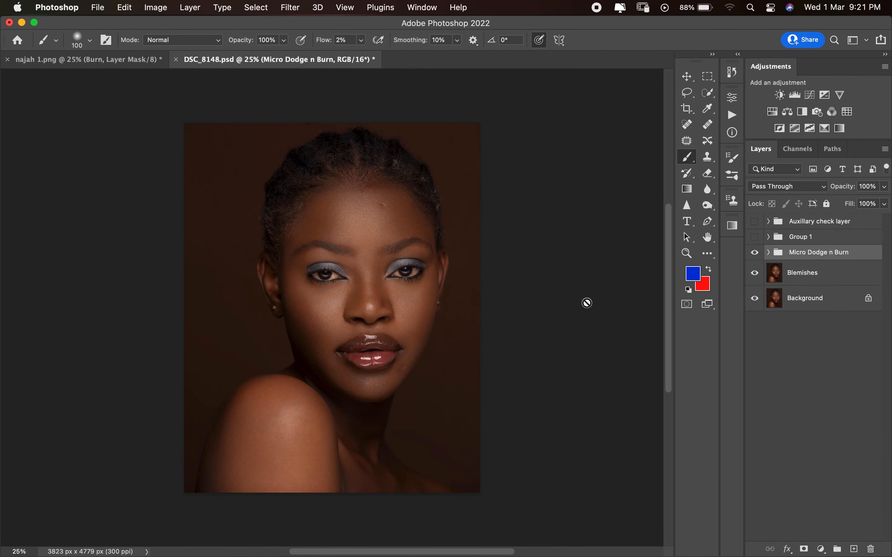
key("super+equal")
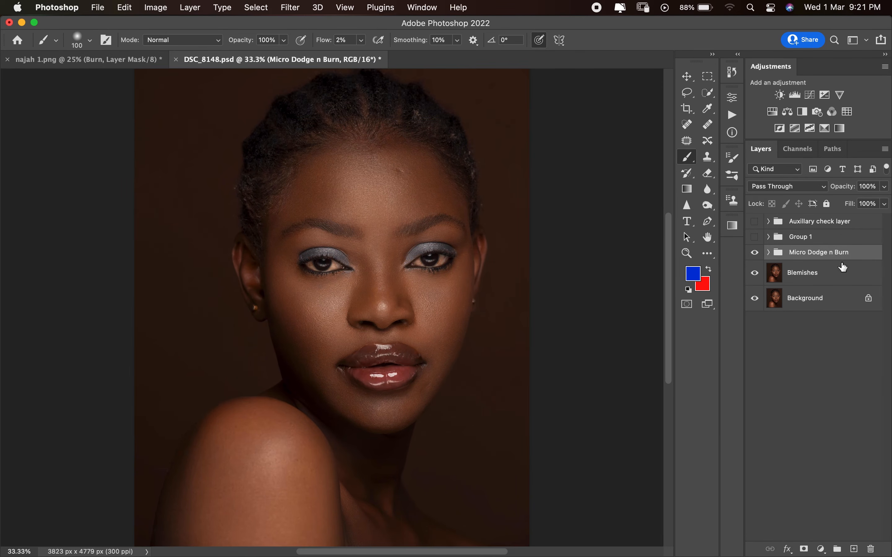
left_click(755, 254)
left_click(755, 254)
left_click(768, 254)
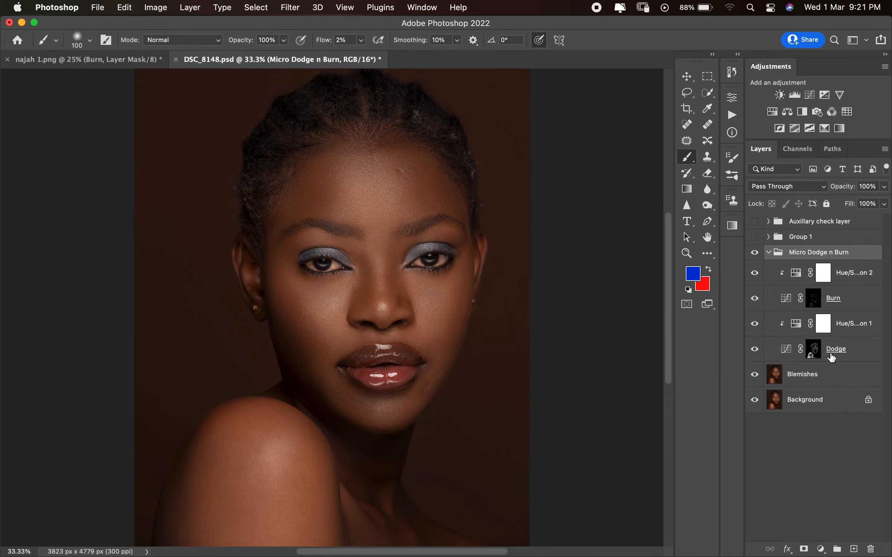
Inspect the saturation settings of the Hue/Saturation adjustments clipped to the Dodge and Burn layers.
left_click(823, 331)
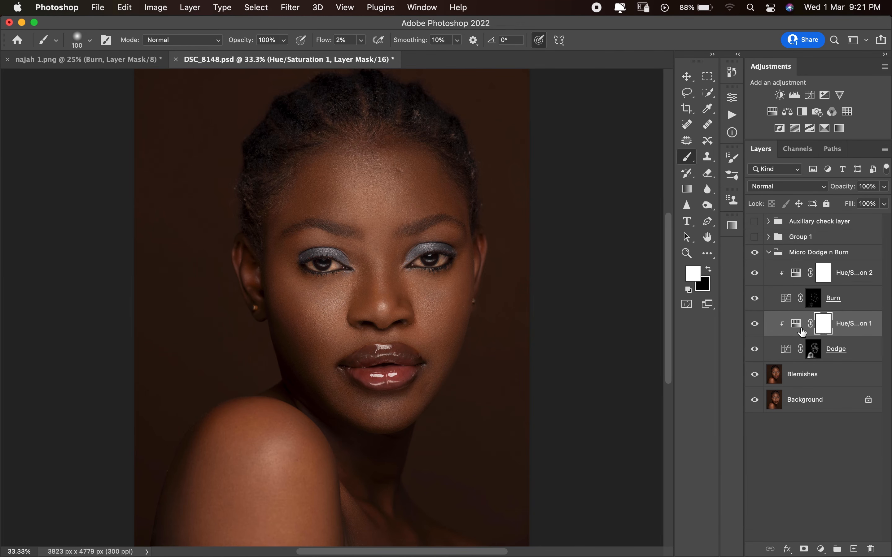
double_click(796, 324)
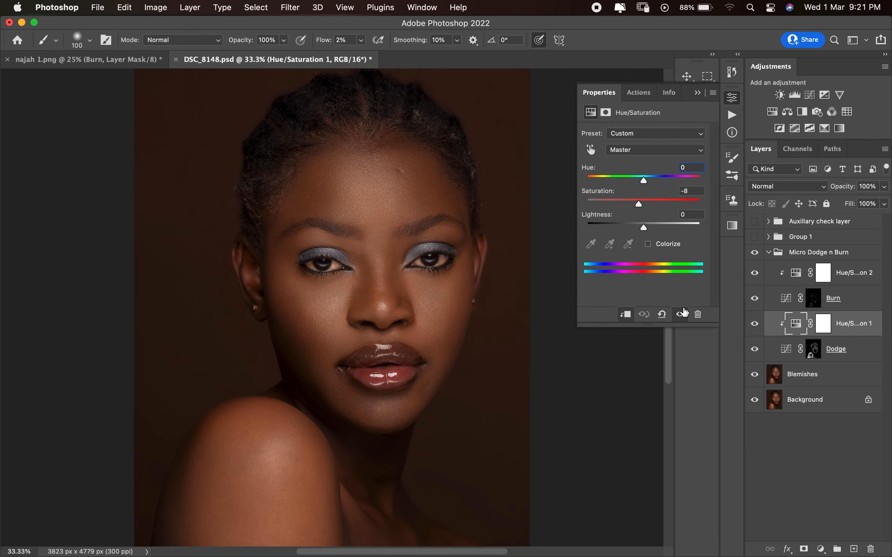
left_click(733, 98)
double_click(818, 279)
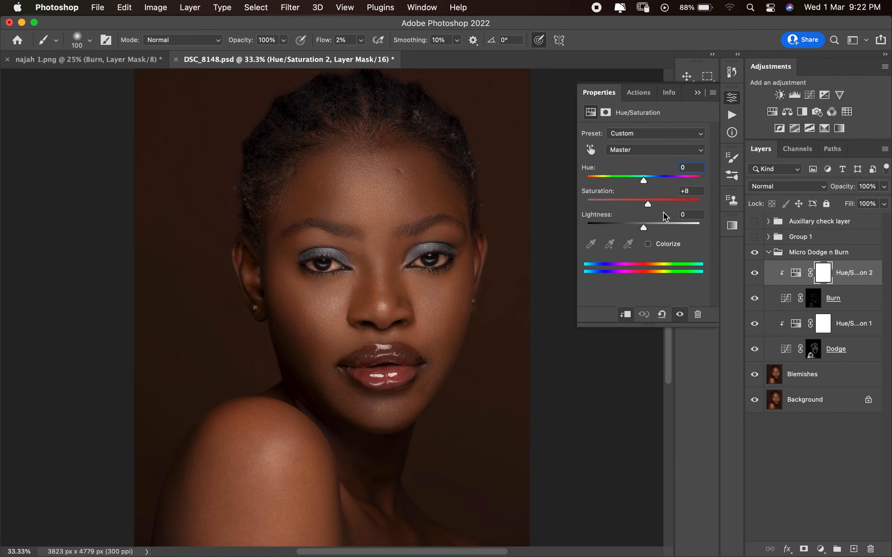
left_click(732, 97)
Collapse the Micro Dodge n Burn group and make Group 1 visible over the whole portrait.
left_click(771, 255)
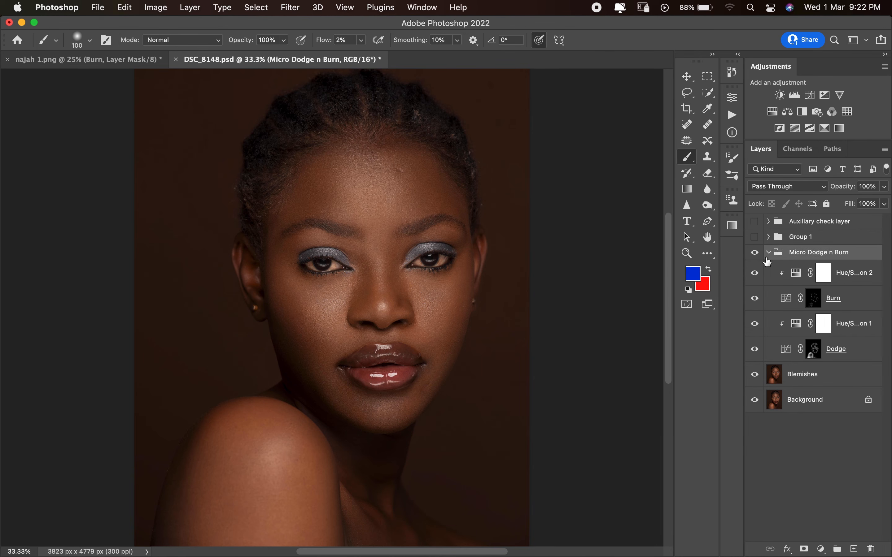
left_click(769, 254)
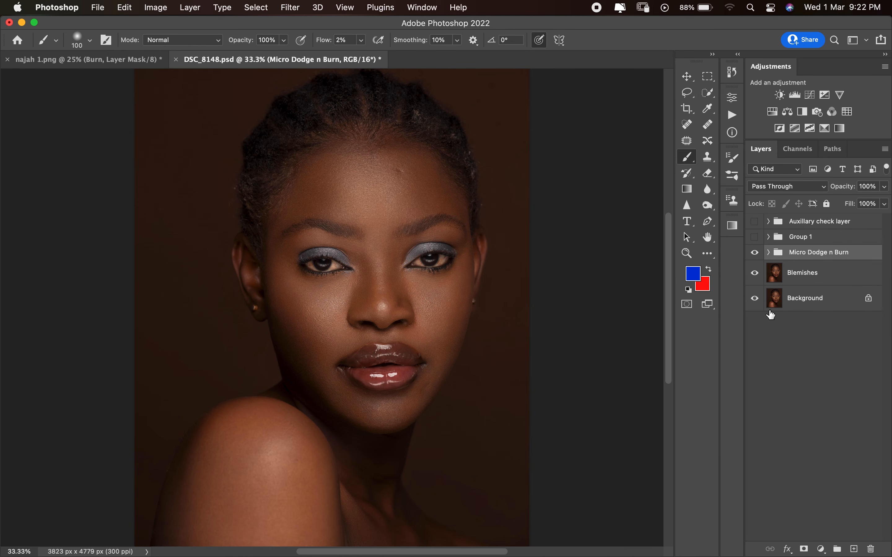
left_click(754, 237)
key("super+minus")
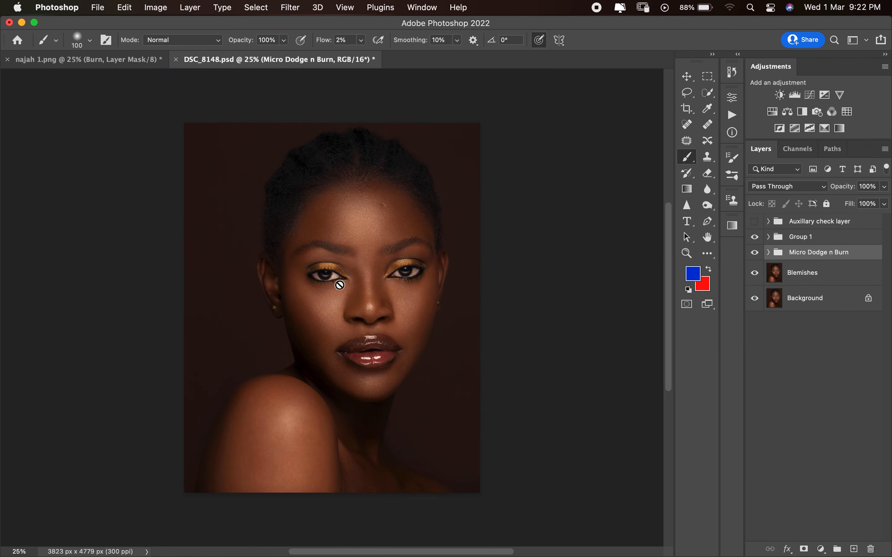